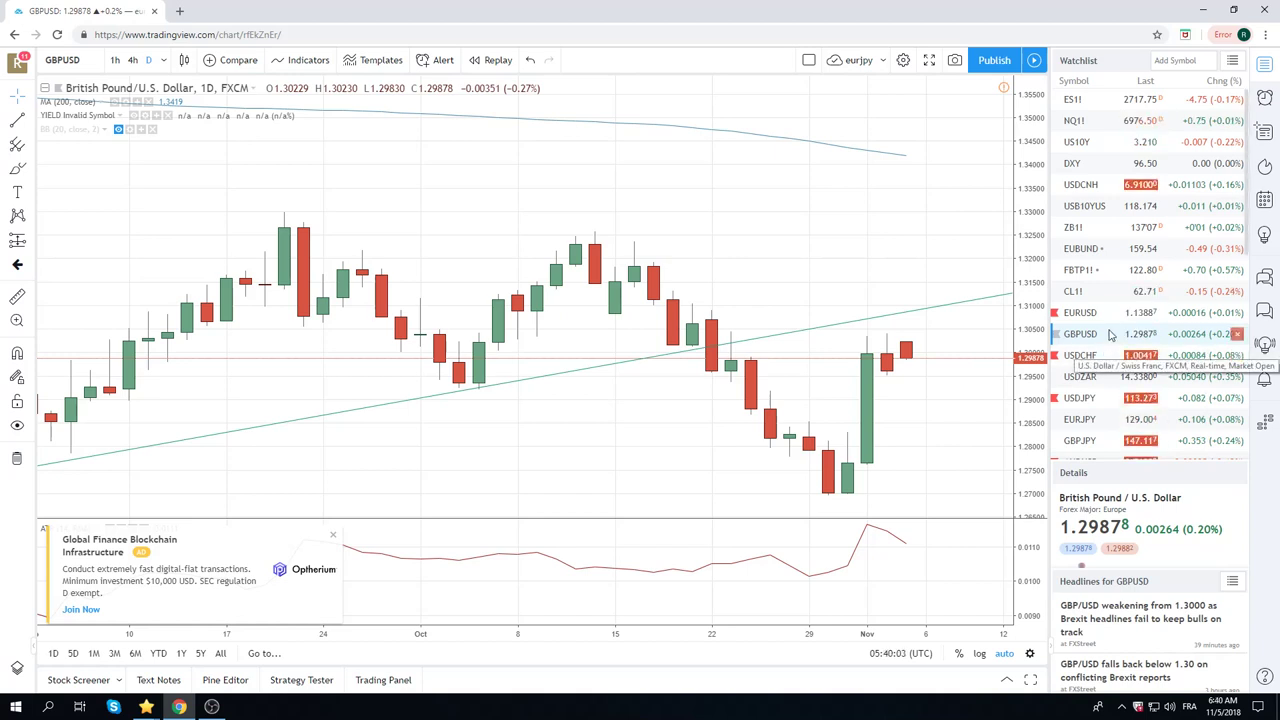
Load the EURUSD daily chart from the watchlist, then scroll the watchlist down to pairs like USDCAD
{"action": "left_click", "coordinate": [1080, 315]}
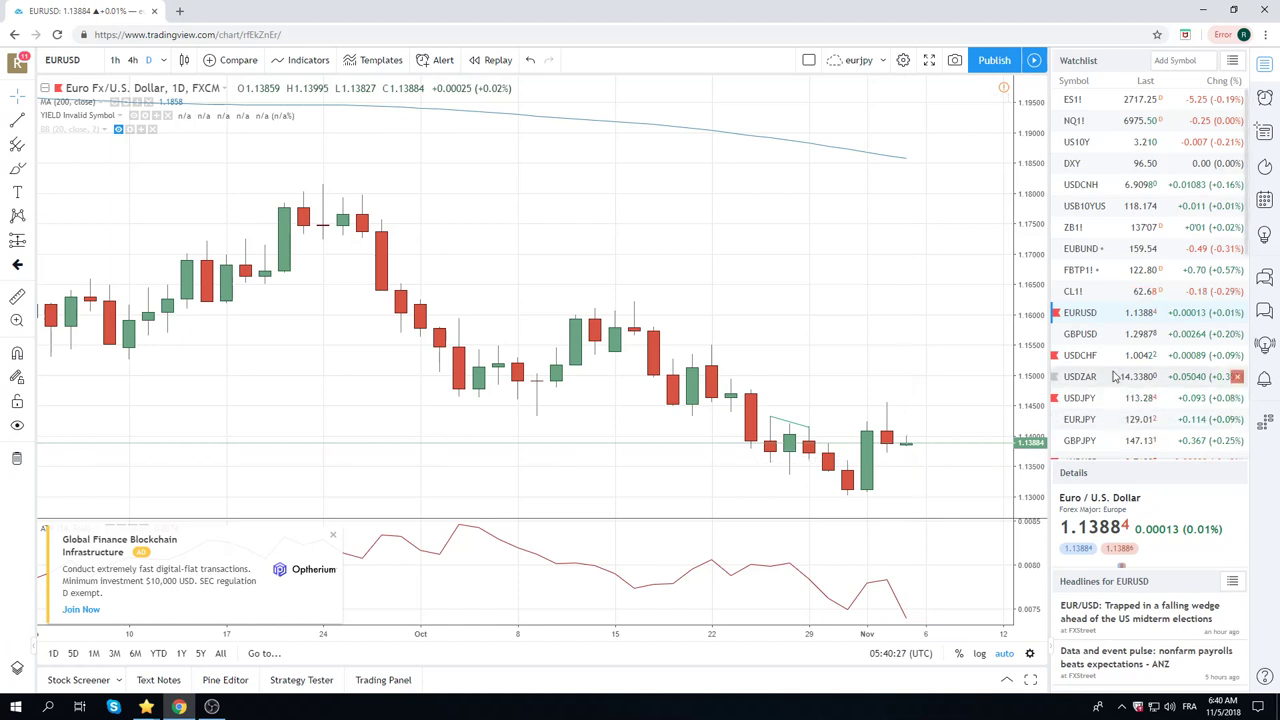
{"action": "scroll", "coordinate": [1095, 360], "scroll_direction": "down", "scroll_amount": 2}
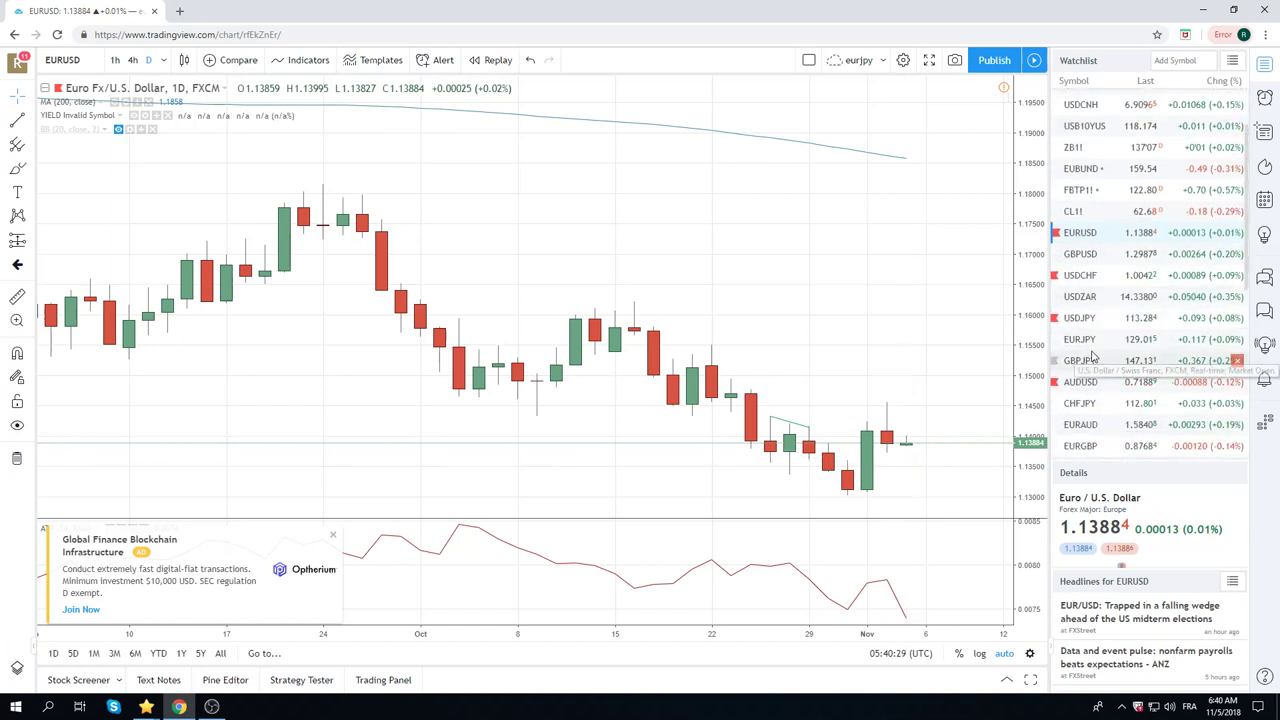
{"action": "scroll", "coordinate": [1093, 357], "scroll_direction": "down", "scroll_amount": 1}
{"action": "scroll", "coordinate": [1093, 357], "scroll_direction": "down", "scroll_amount": 1}
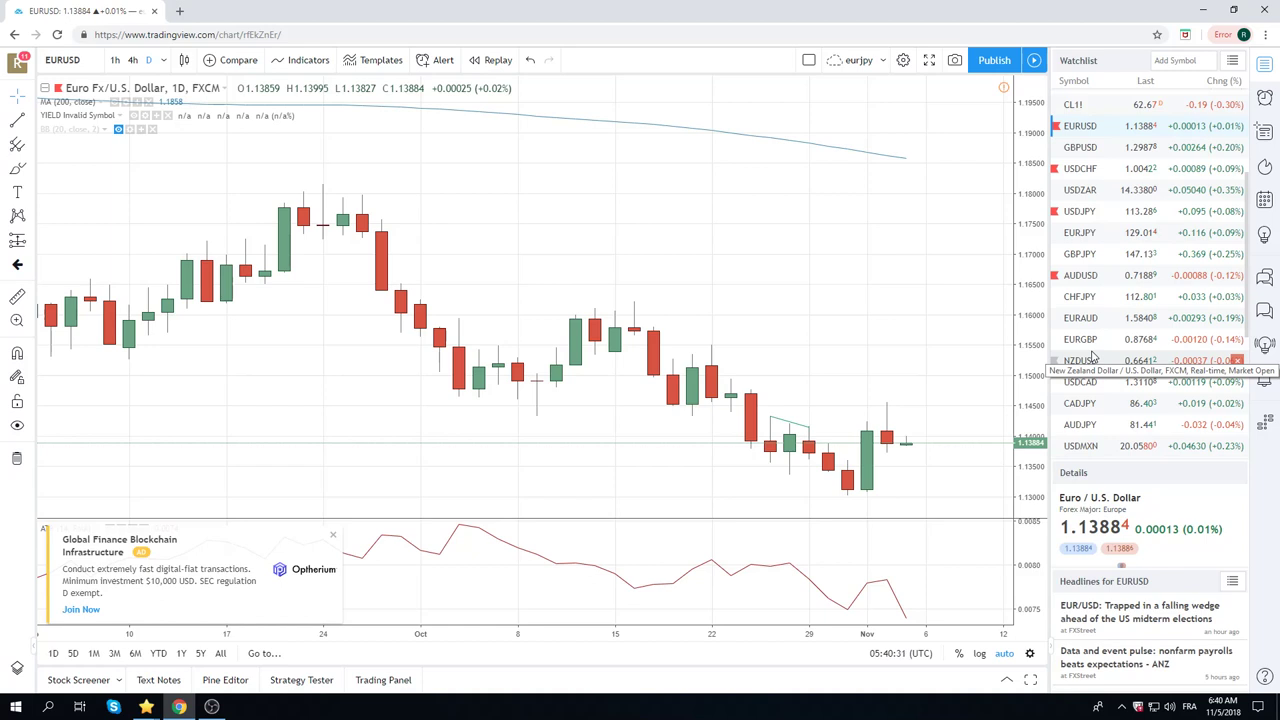
Load the AUDUSD (Australian Dollar / U.S. Dollar) daily chart from the watchlist
{"action": "left_click", "coordinate": [1084, 276]}
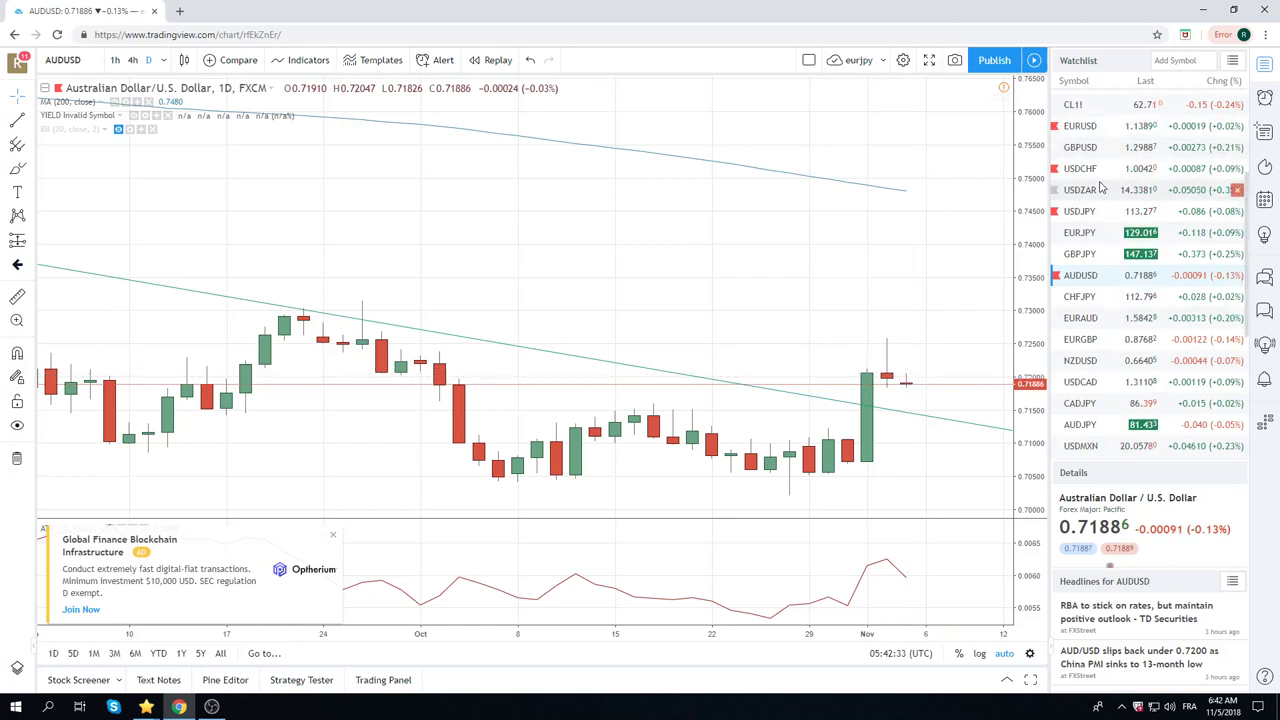
{"action": "scroll", "coordinate": [1122, 245], "scroll_direction": "down", "scroll_amount": 1}
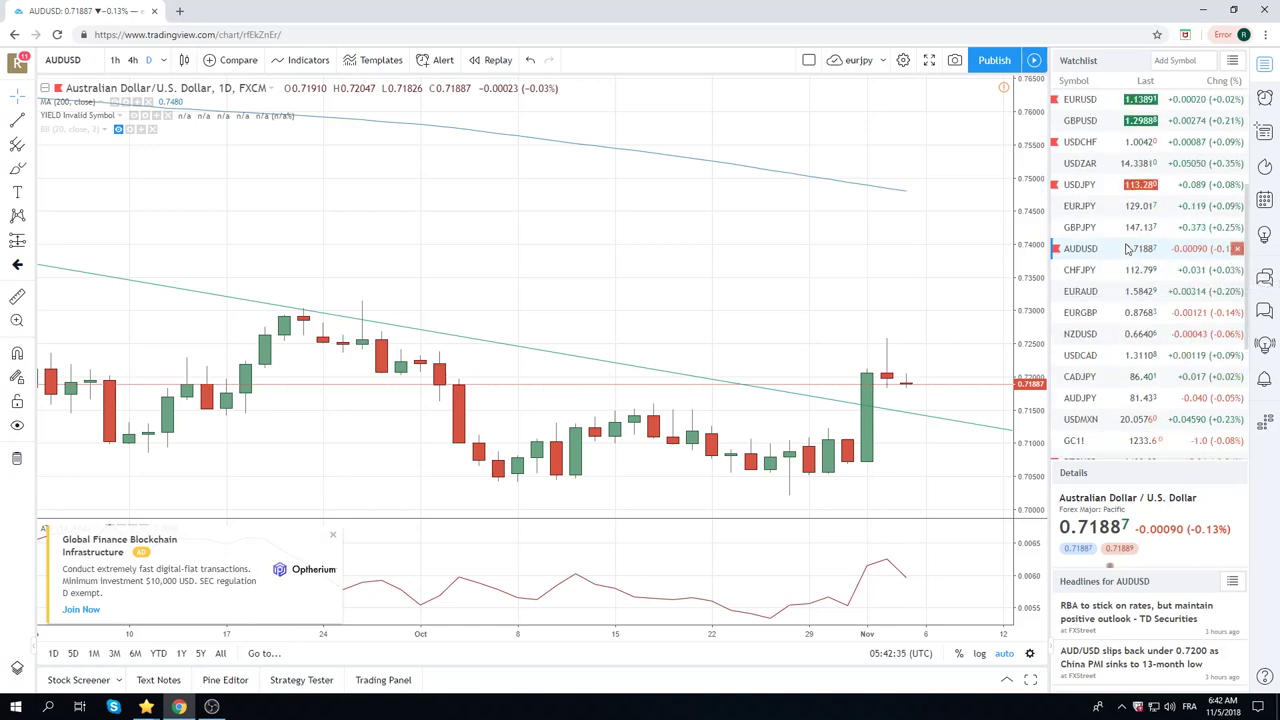
Load the USDCAD (U.S. Dollar / Canadian Dollar) daily chart from the watchlist
{"action": "left_click", "coordinate": [1090, 355]}
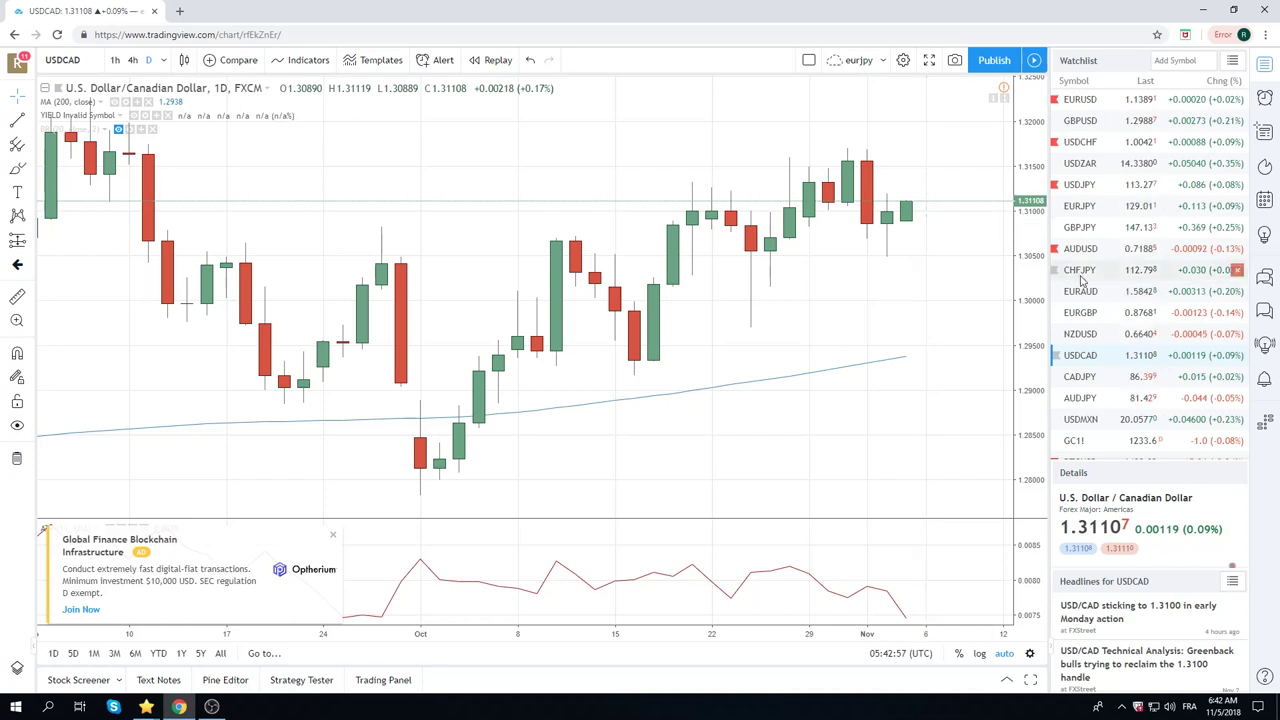
{"action": "scroll", "coordinate": [1115, 345], "scroll_direction": "up", "scroll_amount": 2}
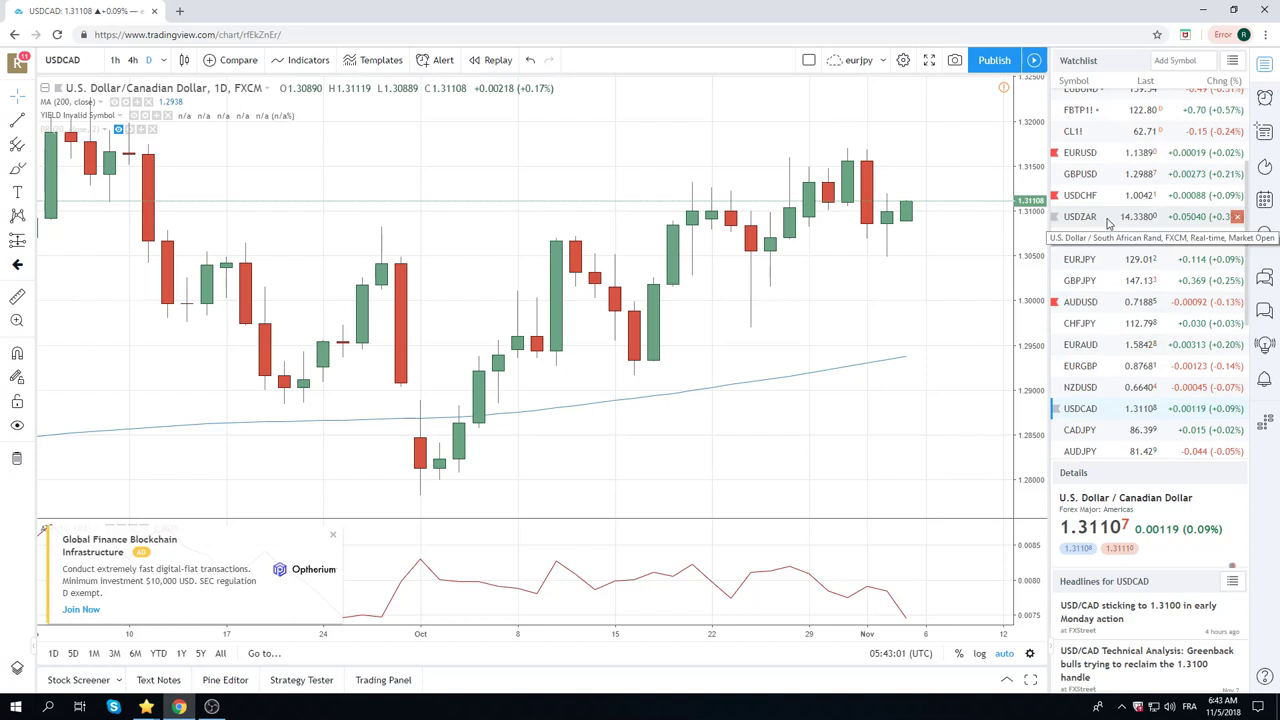
{"action": "scroll", "coordinate": [1106, 229], "scroll_direction": "down", "scroll_amount": 1}
Change the chart symbol to NZDJPY, then close the Optherium ad and ad-free upgrade offer
{"action": "left_click", "coordinate": [84, 58]}
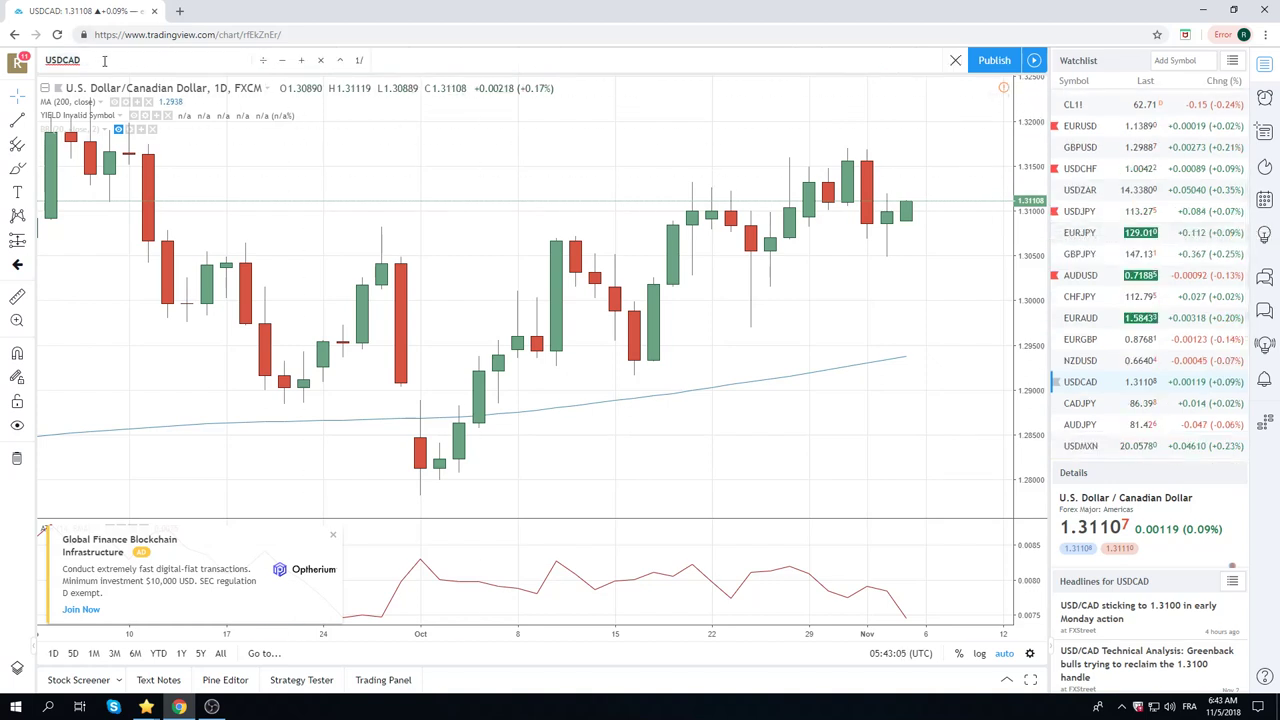
{"action": "type", "text": "NZDJ"}
{"action": "key", "text": "Return"}
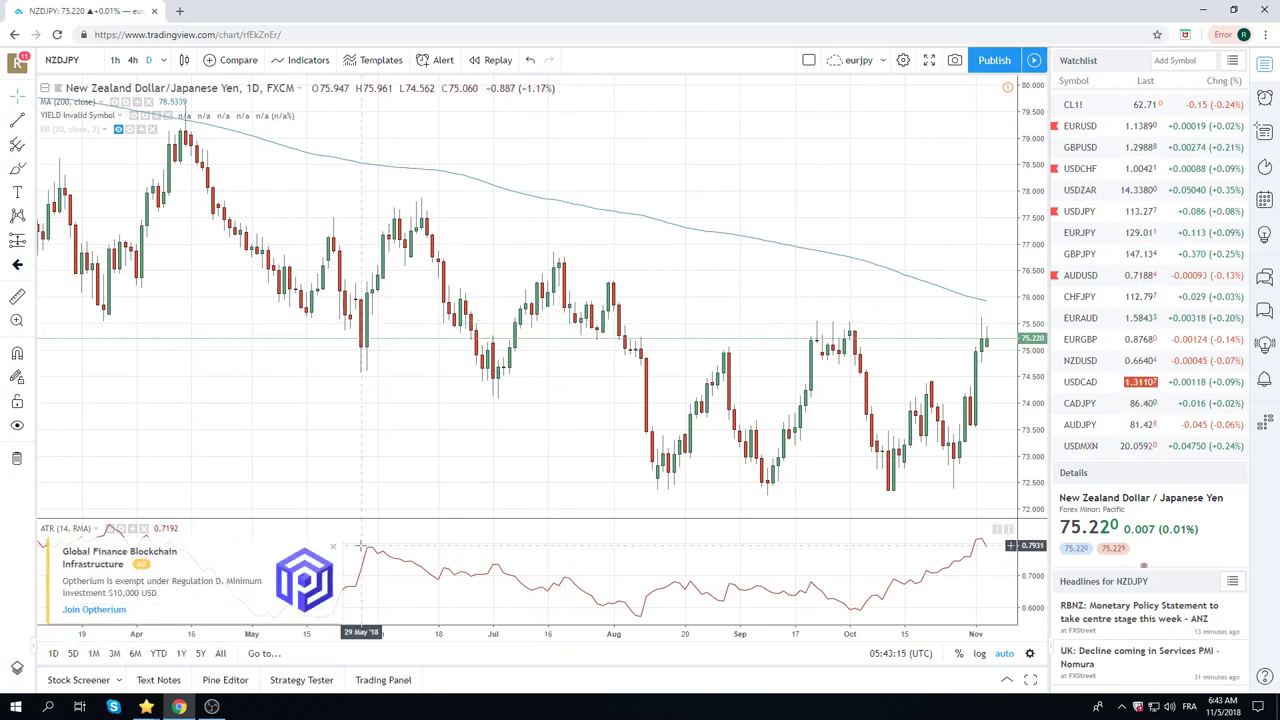
{"action": "left_click", "coordinate": [332, 547]}
{"action": "left_click", "coordinate": [531, 478]}
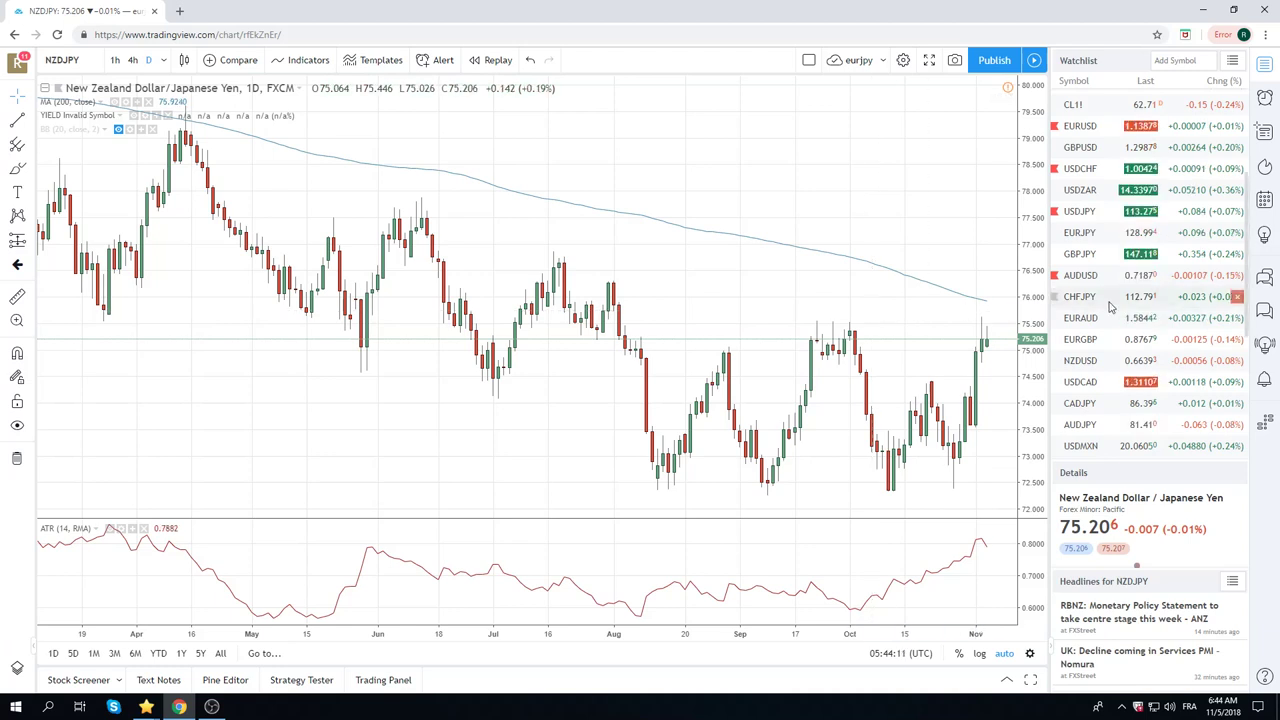
{"action": "scroll", "coordinate": [1110, 307], "scroll_direction": "down", "scroll_amount": 1}
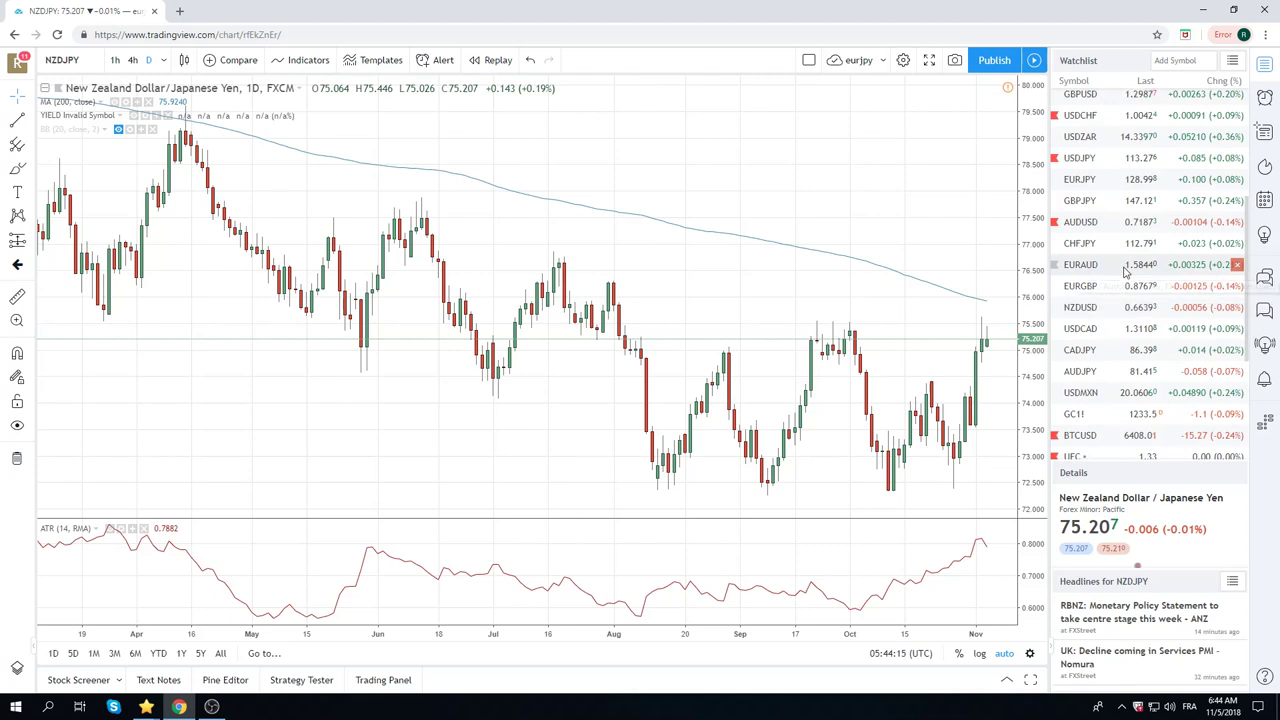
{"action": "scroll", "coordinate": [1122, 286], "scroll_direction": "up", "scroll_amount": 2}
{"action": "scroll", "coordinate": [1126, 284], "scroll_direction": "up", "scroll_amount": 1}
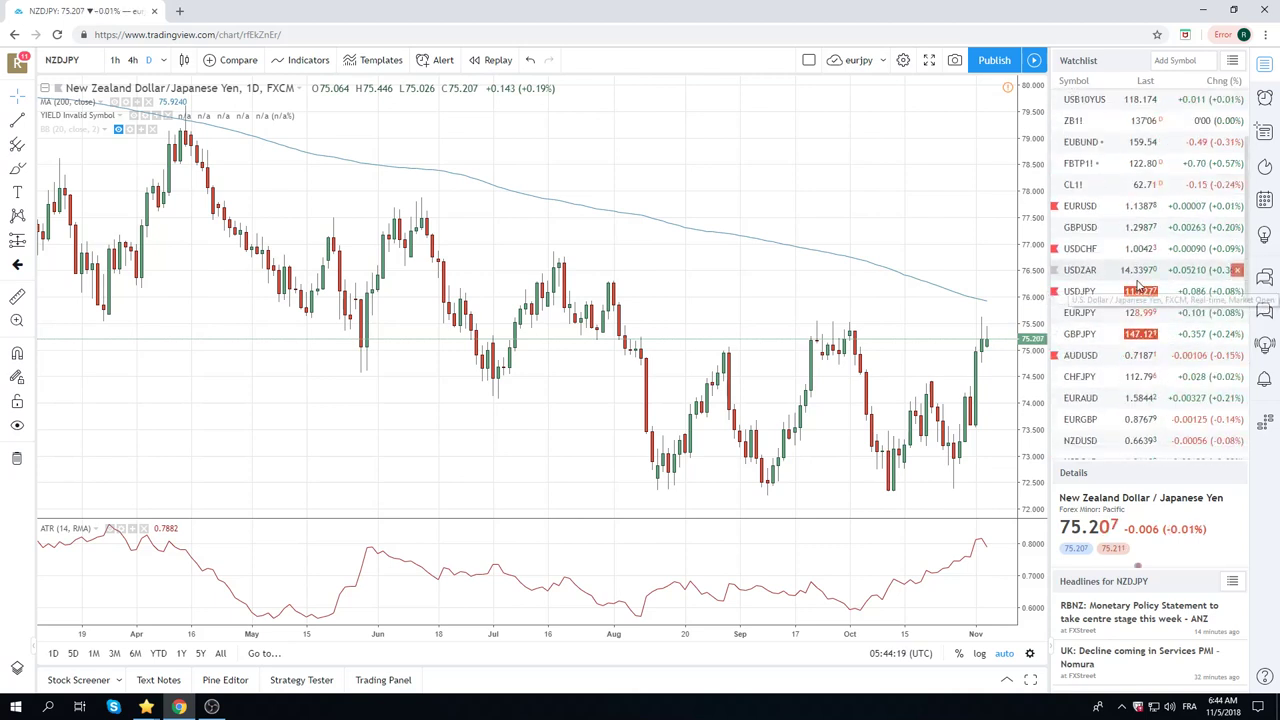
{"action": "scroll", "coordinate": [1137, 268], "scroll_direction": "down", "scroll_amount": 1}
{"action": "scroll", "coordinate": [1138, 282], "scroll_direction": "down", "scroll_amount": 1}
{"action": "scroll", "coordinate": [1137, 286], "scroll_direction": "up", "scroll_amount": 1}
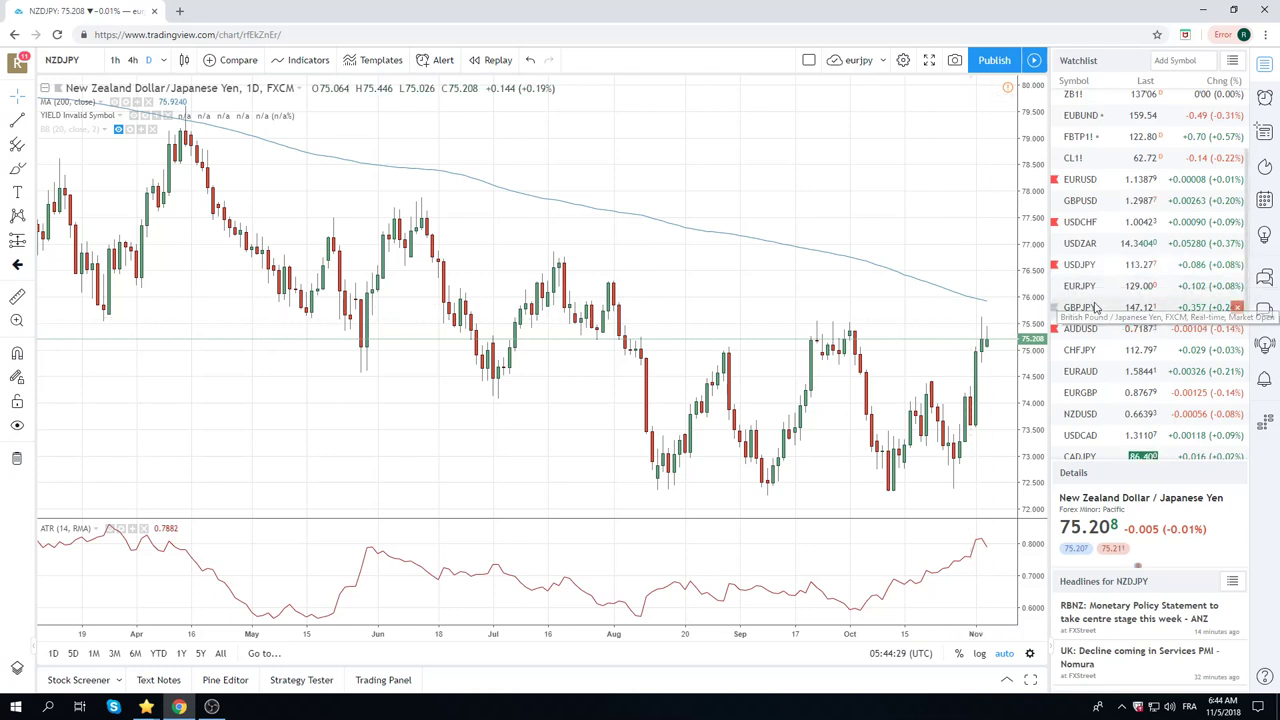
{"action": "scroll", "coordinate": [1101, 303], "scroll_direction": "down", "scroll_amount": 1}
{"action": "scroll", "coordinate": [1098, 306], "scroll_direction": "down", "scroll_amount": 1}
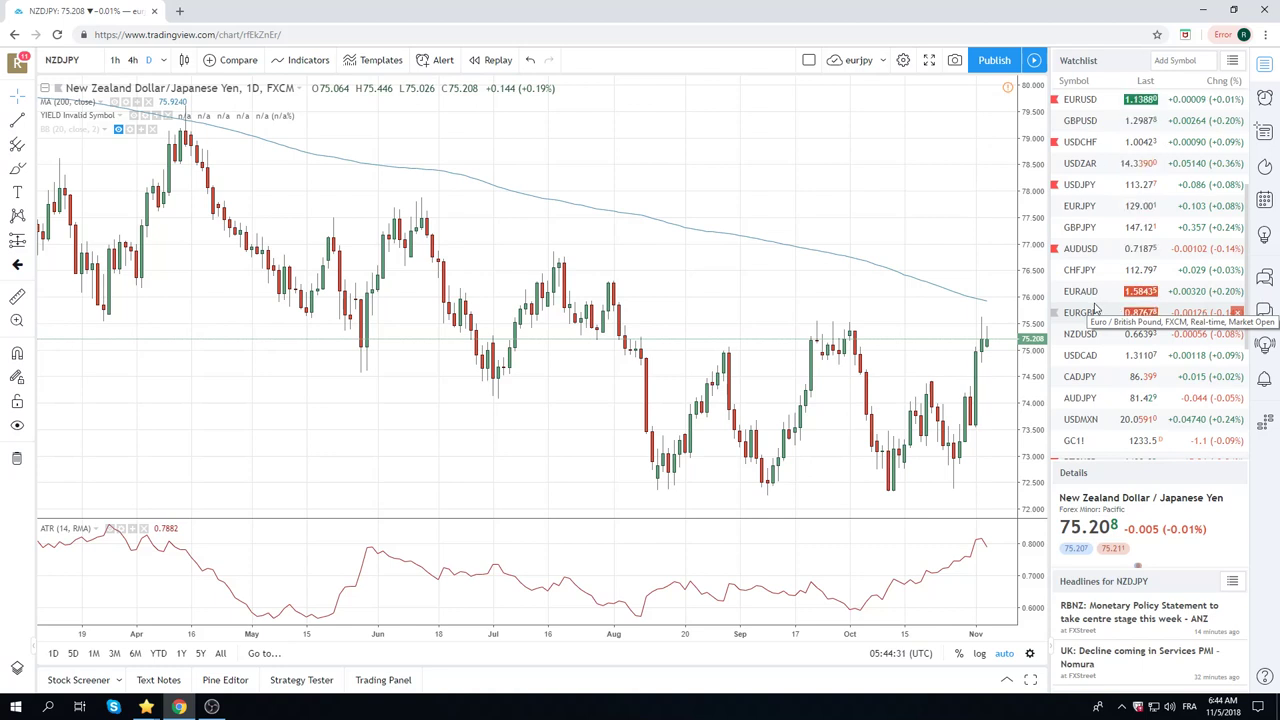
{"action": "scroll", "coordinate": [1100, 302], "scroll_direction": "up", "scroll_amount": 3}
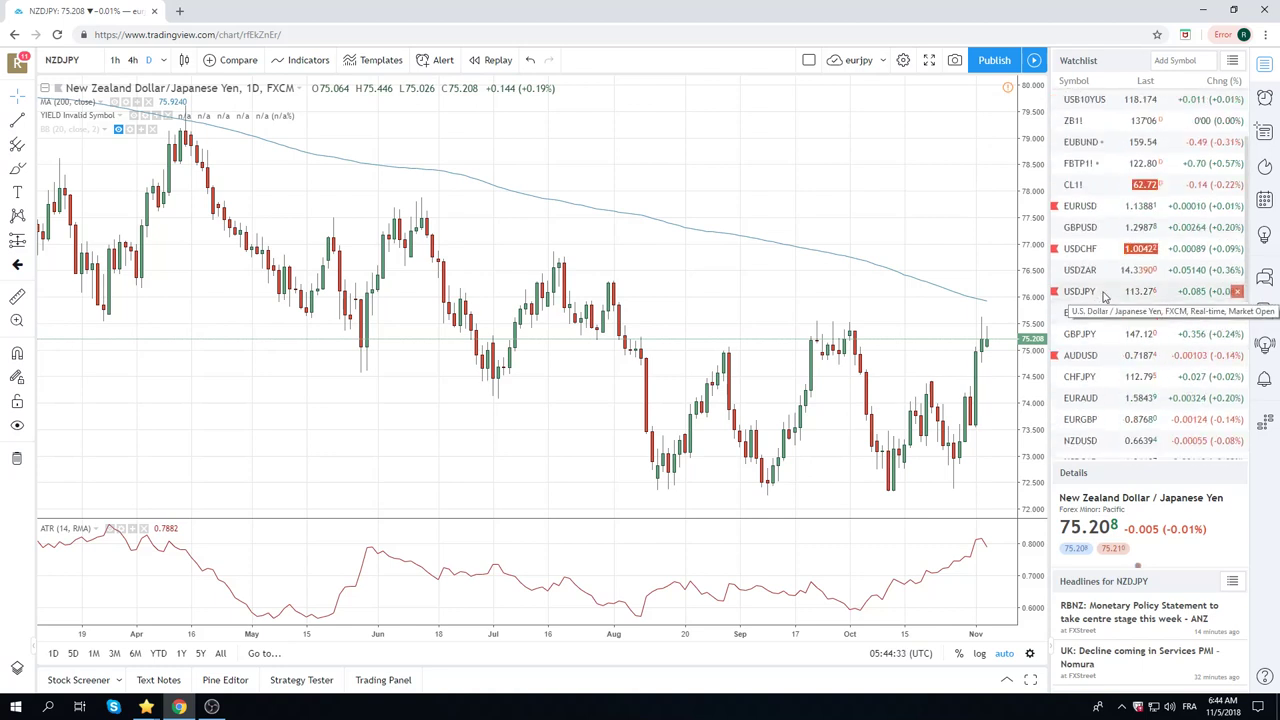